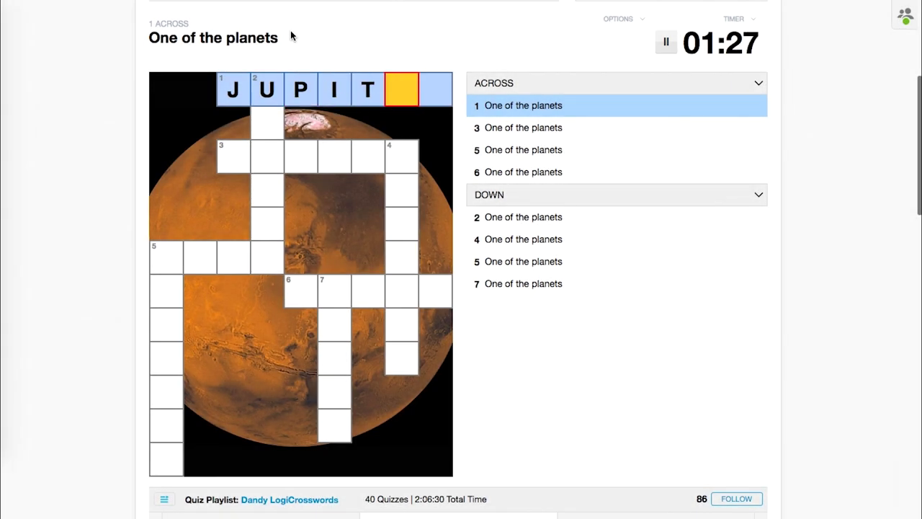
Type JUPITER into 1 Across of the planets crossword.
{"action": "type", "text": "ER"}
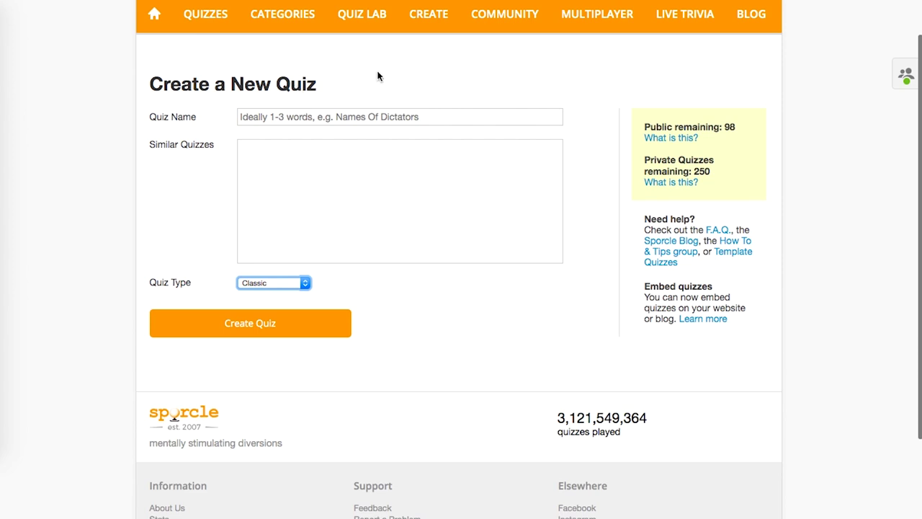
Choose Grid as the quiz type, name it 'Vegetable Crossword', and create it.
{"action": "mouse_move", "coordinate": [455, 10]}
{"action": "left_click", "coordinate": [310, 282]}
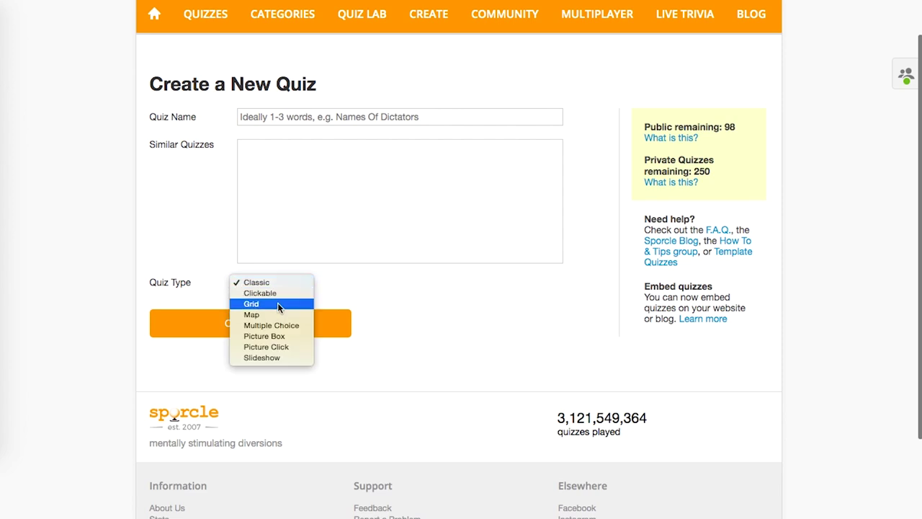
{"action": "left_click", "coordinate": [279, 304]}
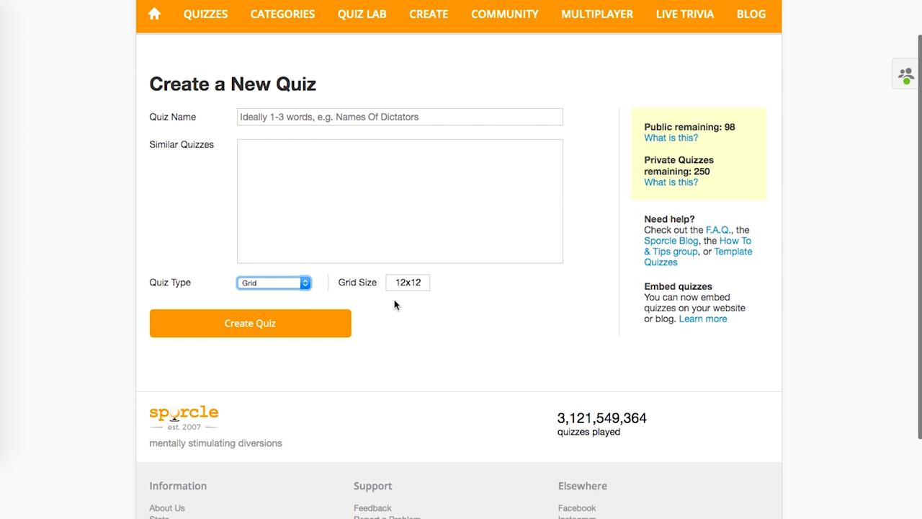
{"action": "left_click", "coordinate": [313, 320]}
{"action": "type", "text": "Vegetab"}
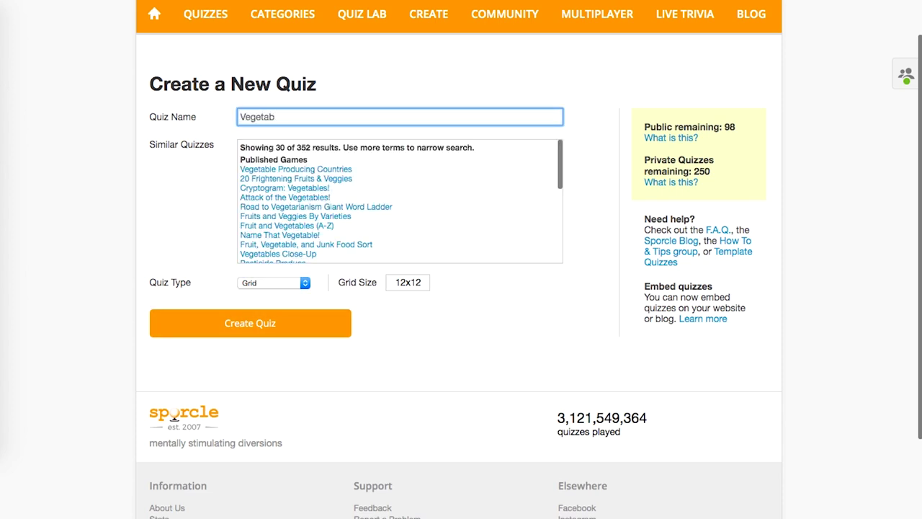
{"action": "type", "text": "le Crossword"}
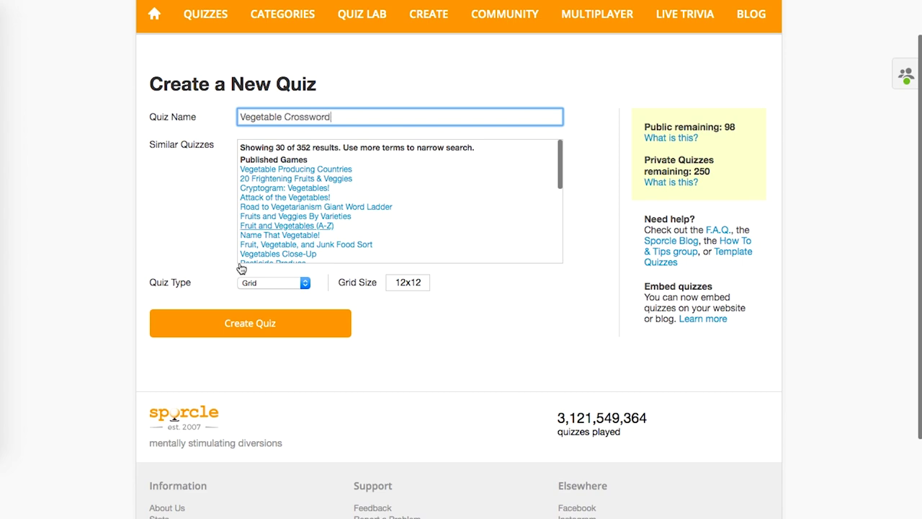
{"action": "left_click", "coordinate": [266, 329]}
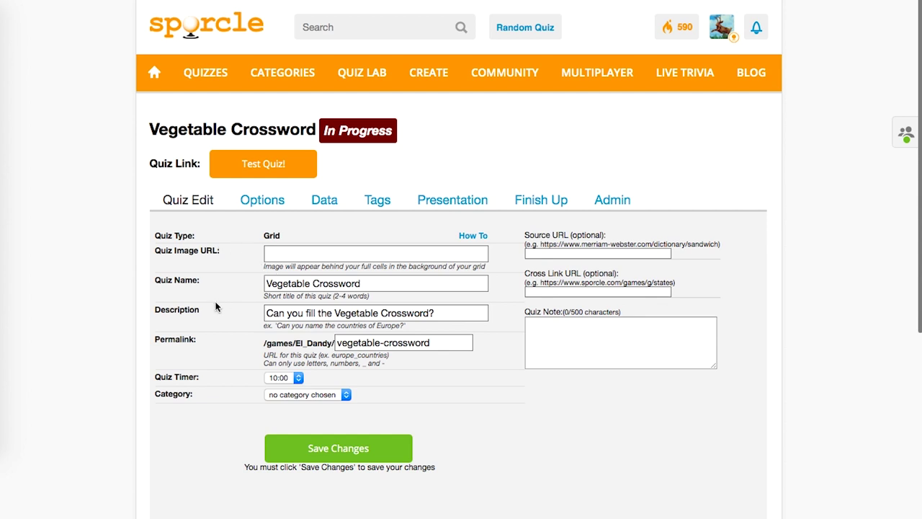
Replace the description with 'Can you enter the vegetables that will make this crossword complete?'.
{"action": "left_click", "coordinate": [451, 317]}
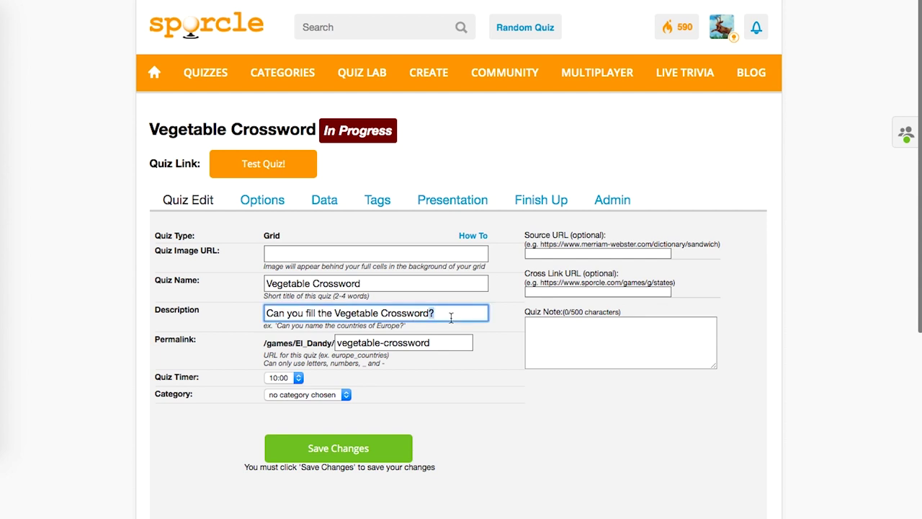
{"action": "key", "text": "super+a"}
{"action": "type", "text": "C"}
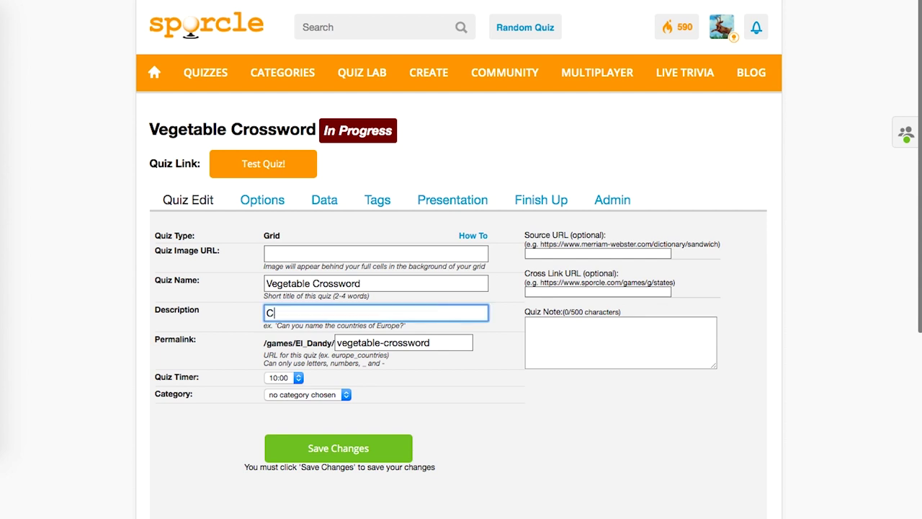
{"action": "type", "text": "an you enter t"}
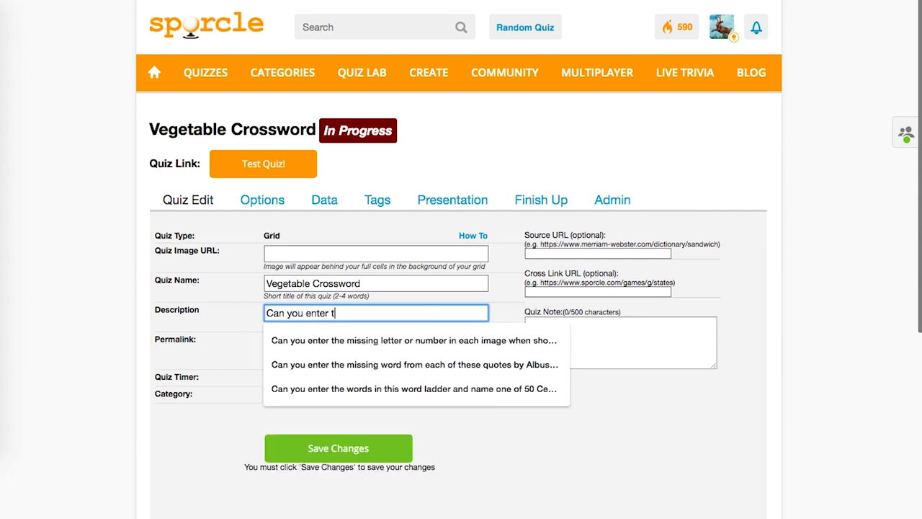
{"action": "type", "text": "he vegetable"}
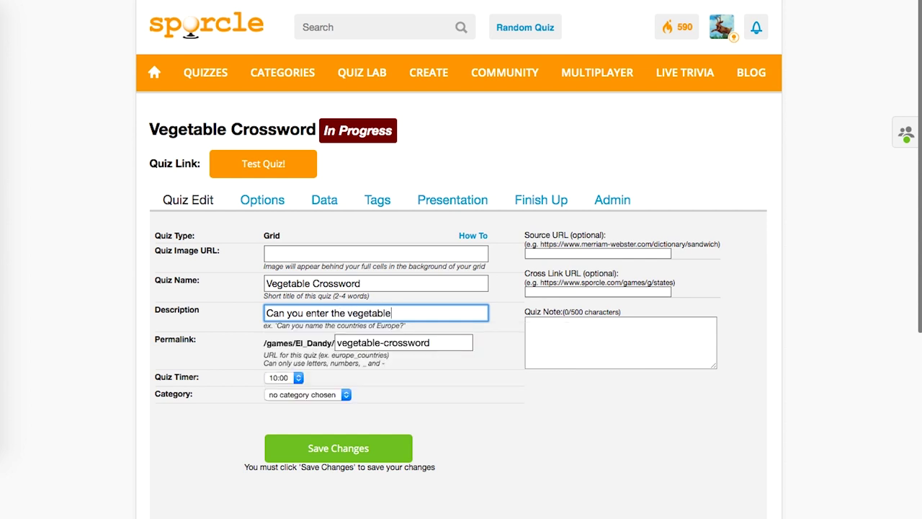
{"action": "type", "text": "s that will make this crossword complete?"}
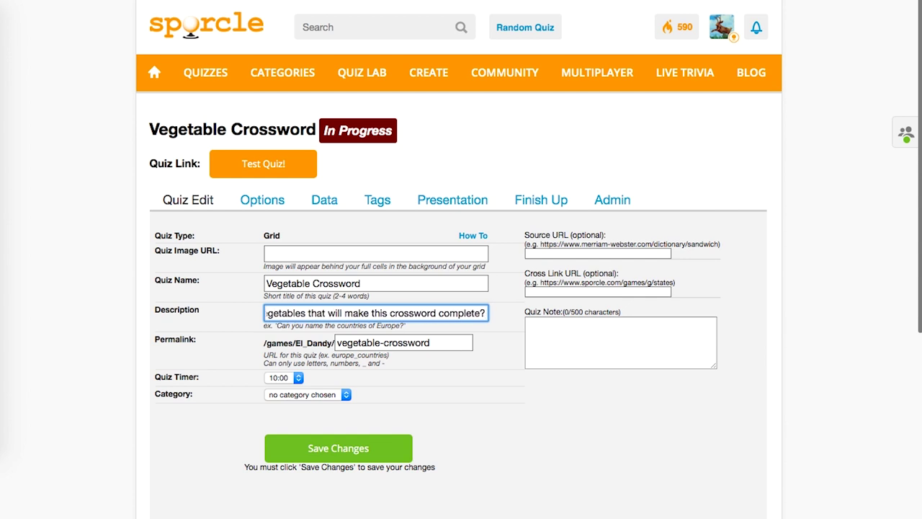
{"action": "key", "text": "Tab"}
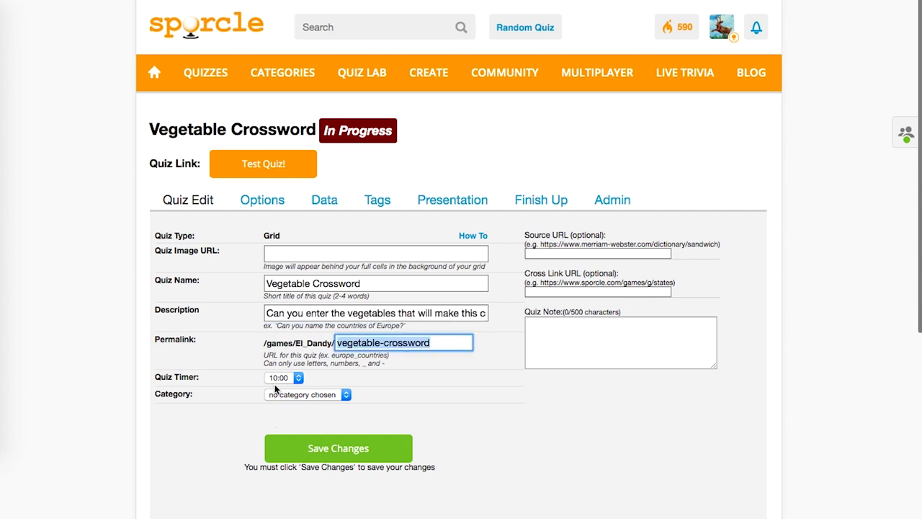
Set the category to Just For Fun and save the quiz settings.
{"action": "left_click", "coordinate": [310, 397]}
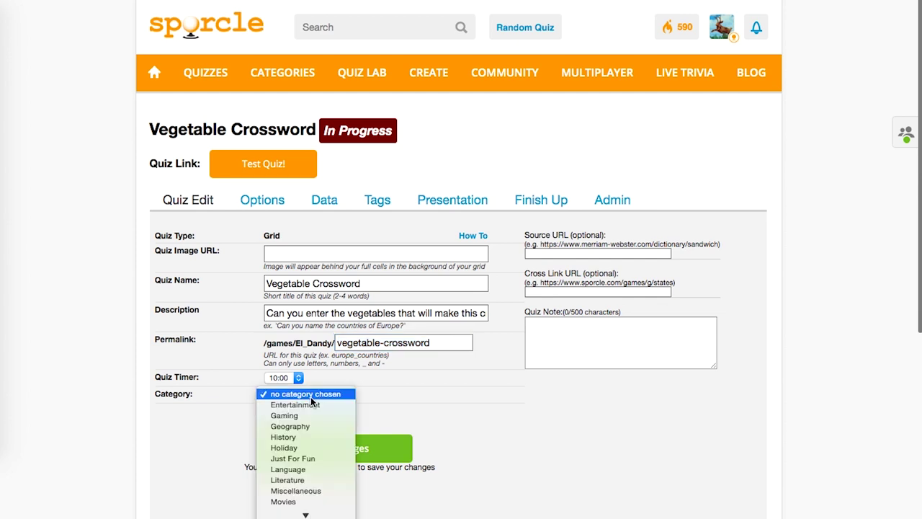
{"action": "left_click", "coordinate": [311, 458]}
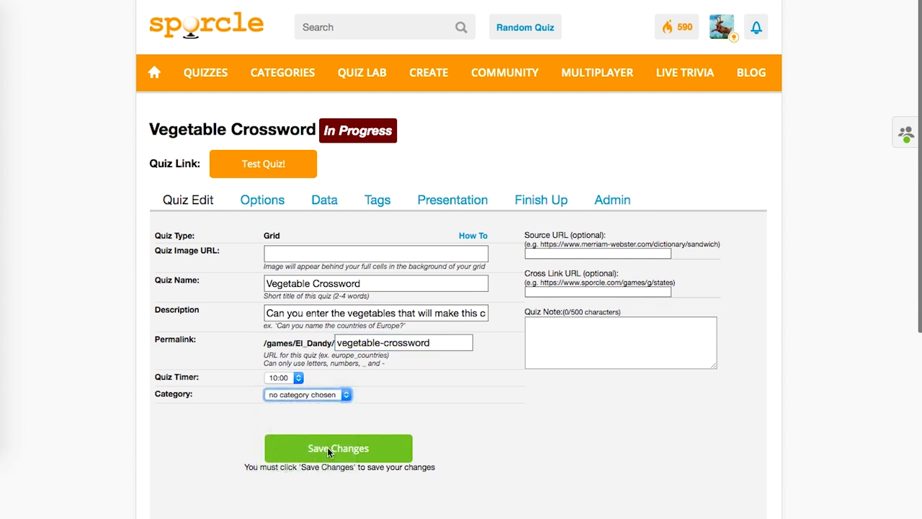
{"action": "left_click", "coordinate": [393, 447]}
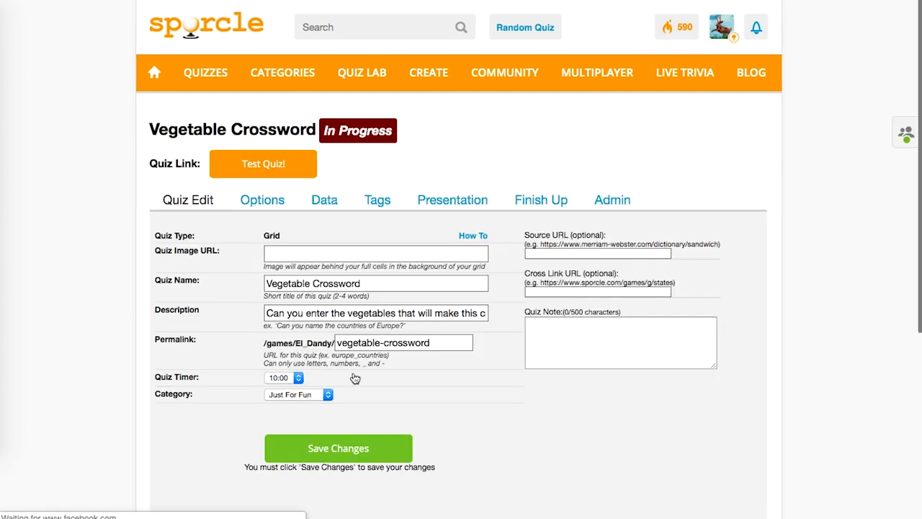
{"action": "left_click", "coordinate": [336, 206]}
Enter CARROT across row 2, CABBAGE down column 1, and BROCCOLI across row 5.
{"action": "scroll", "coordinate": [310, 241], "scroll_direction": "down", "scroll_amount": 3}
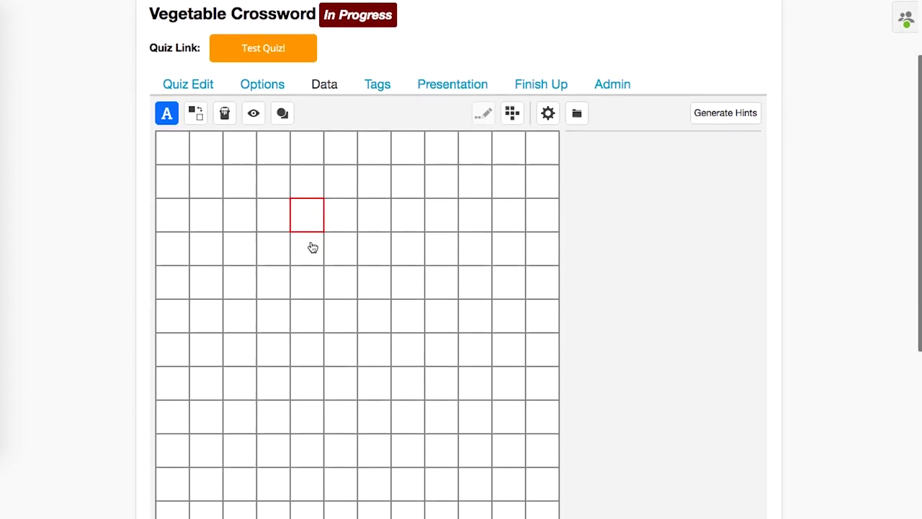
{"action": "scroll", "coordinate": [310, 247], "scroll_direction": "down", "scroll_amount": 2}
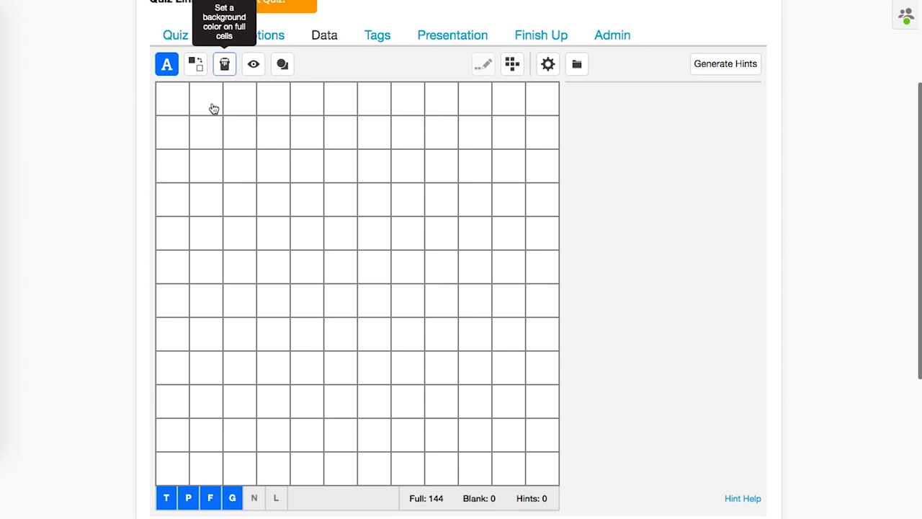
{"action": "left_click", "coordinate": [194, 177]}
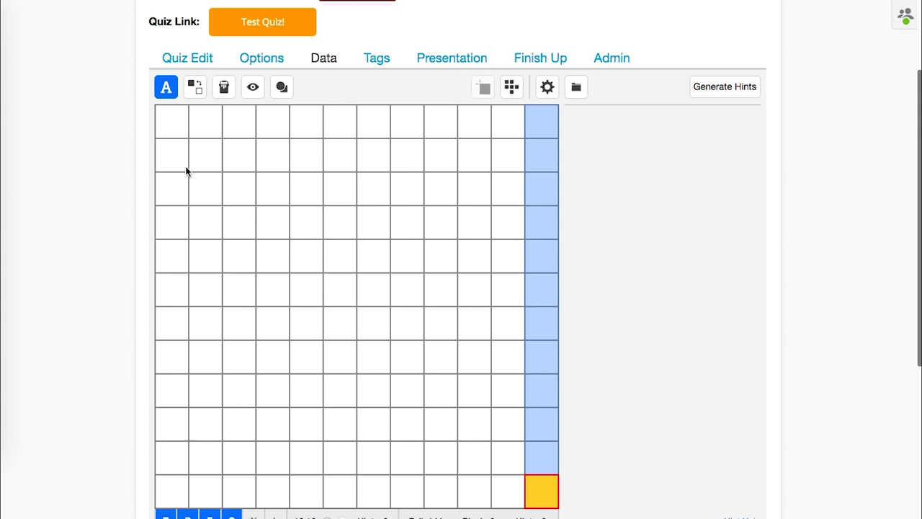
{"action": "left_click", "coordinate": [182, 166]}
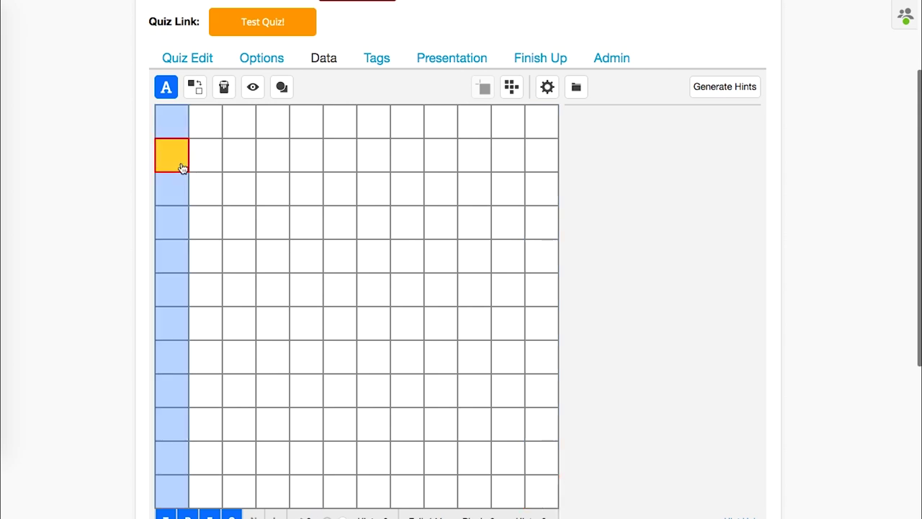
{"action": "left_click", "coordinate": [182, 166]}
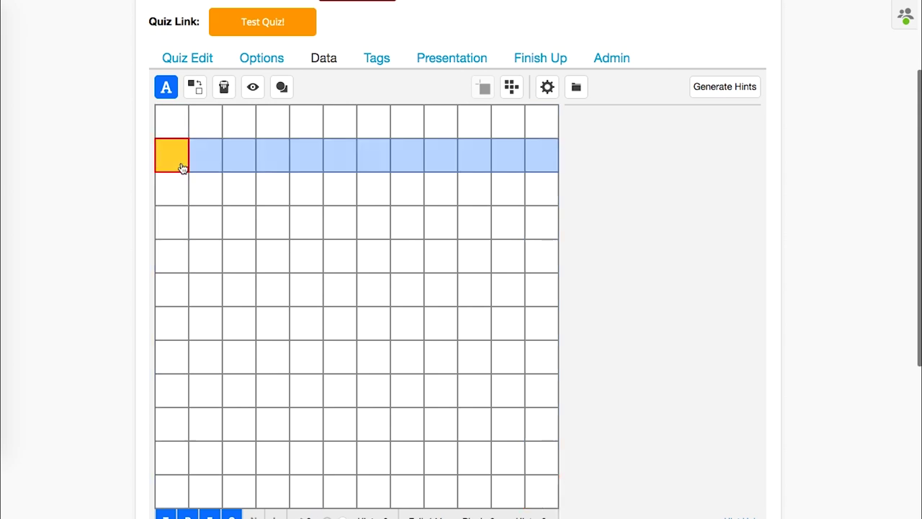
{"action": "type", "text": "CARROT"}
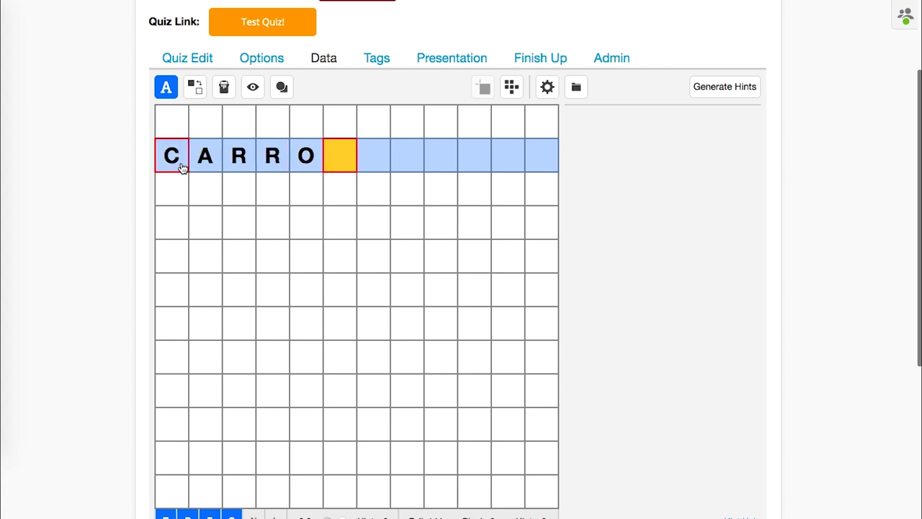
{"action": "left_click", "coordinate": [179, 190]}
{"action": "left_click", "coordinate": [181, 190]}
{"action": "type", "text": "ABBAGE"}
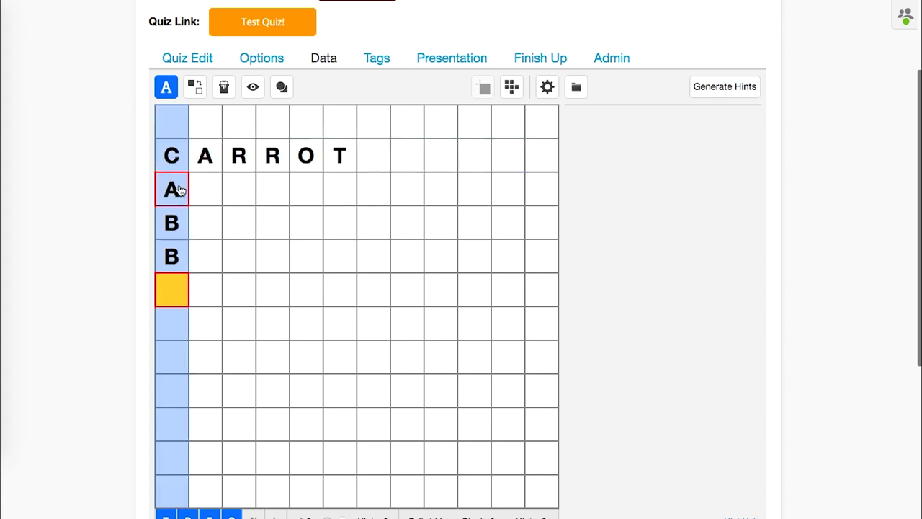
{"action": "left_click", "coordinate": [205, 253]}
{"action": "left_click", "coordinate": [205, 254]}
{"action": "type", "text": "ROCCOLI"}
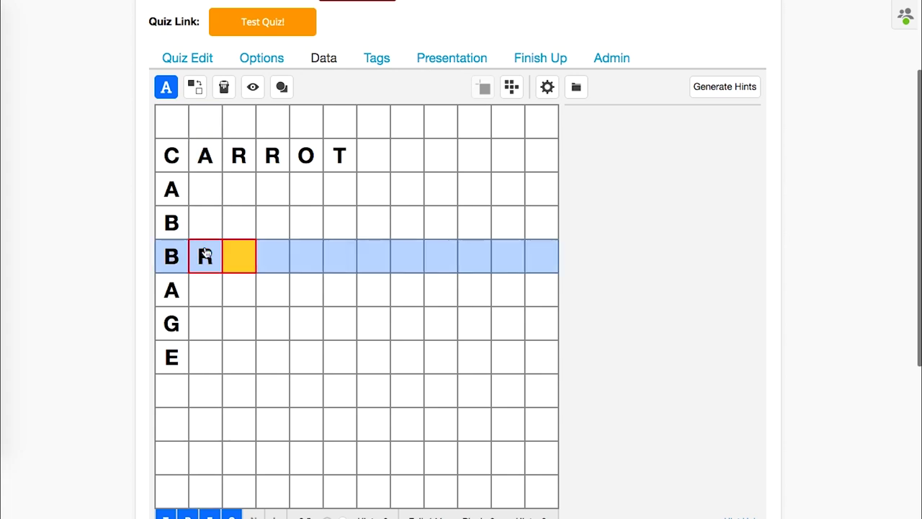
Add BOKCHOY down column 6, CHARD across through its H, and TURNIP down through BROCCOLI's I.
{"action": "left_click", "coordinate": [334, 229]}
{"action": "type", "text": "BOKCHOY"}
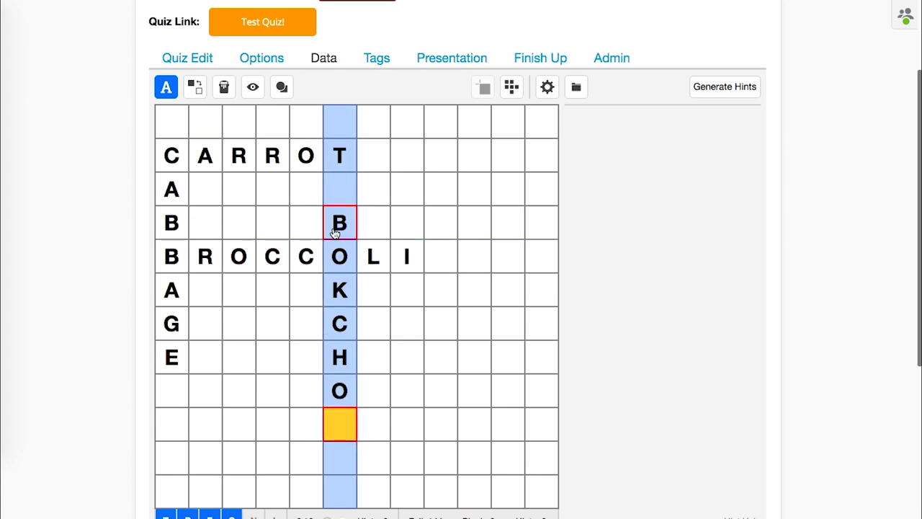
{"action": "left_click", "coordinate": [309, 354]}
{"action": "left_click", "coordinate": [309, 354]}
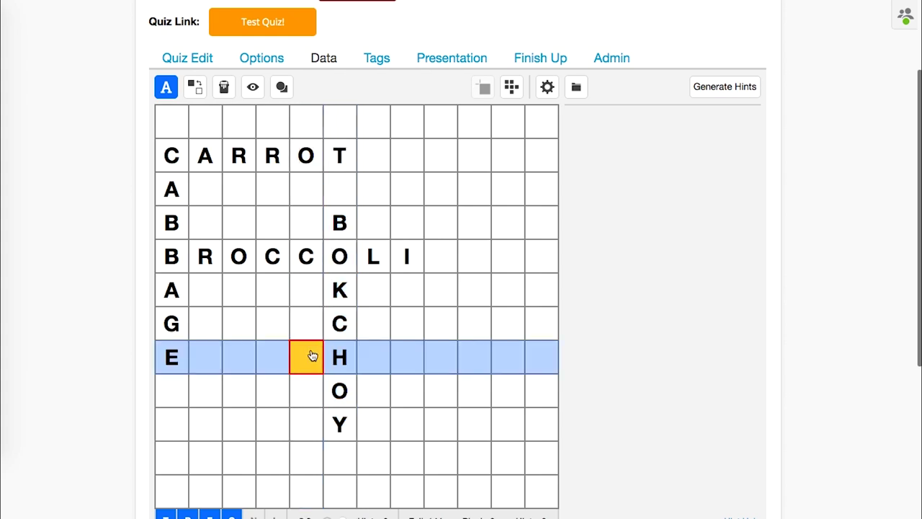
{"action": "type", "text": "CHARD"}
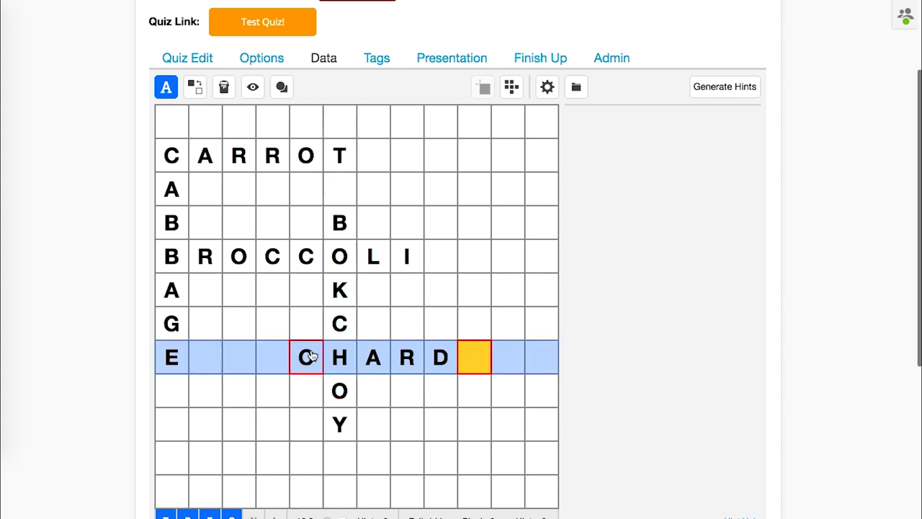
{"action": "left_click", "coordinate": [411, 132]}
{"action": "type", "text": "TURNIP"}
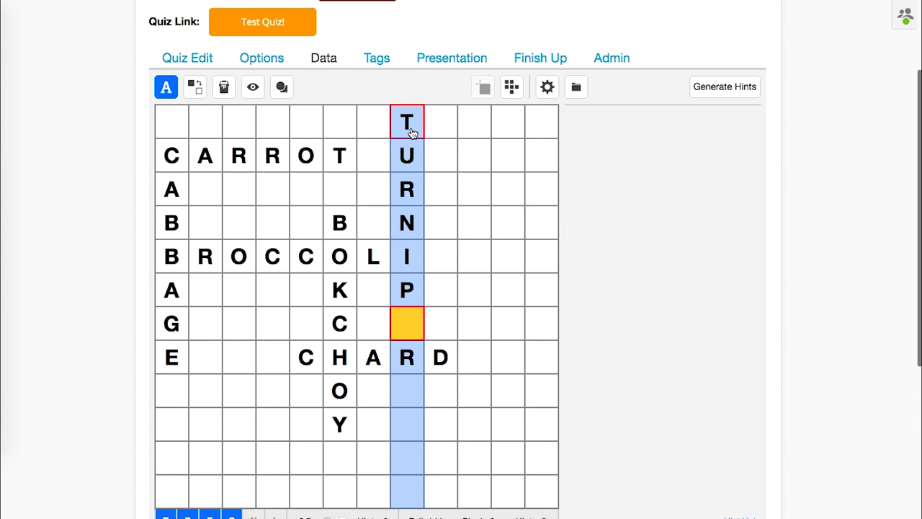
{"action": "key", "text": "Escape"}
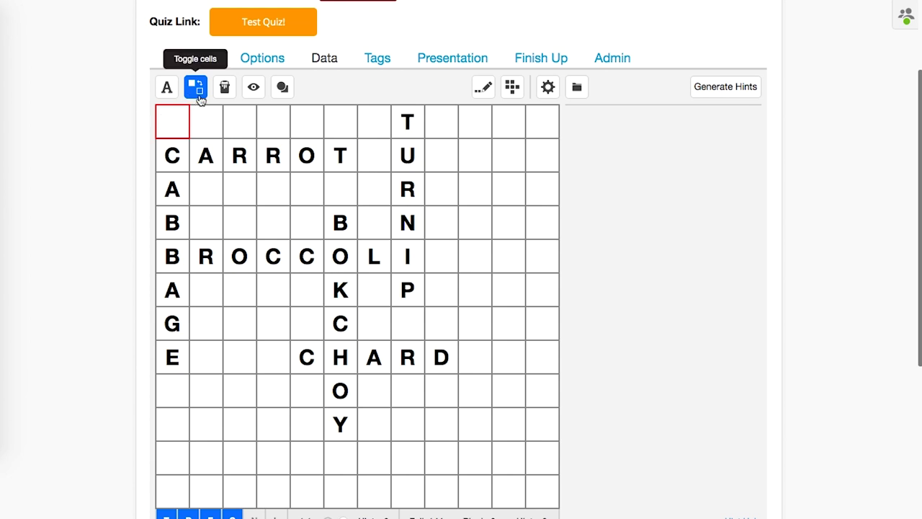
Black out every unused grid cell and generate the Across and Down clue fields.
{"action": "left_click", "coordinate": [179, 126]}
{"action": "left_click", "coordinate": [209, 131]}
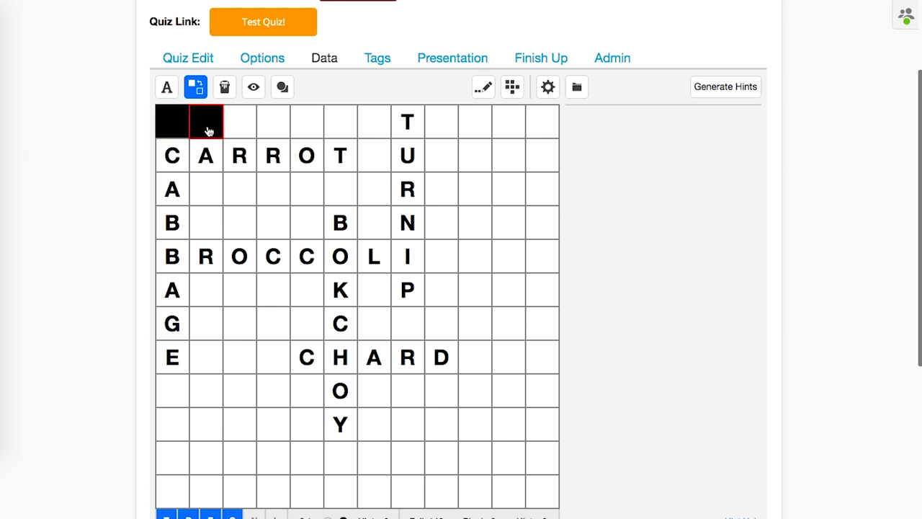
{"action": "mouse_move", "coordinate": [209, 131]}
{"action": "left_mouse_down"}
{"action": "mouse_move", "coordinate": [366, 130]}
{"action": "mouse_move", "coordinate": [373, 218]}
{"action": "mouse_move", "coordinate": [356, 198]}
{"action": "mouse_move", "coordinate": [203, 199]}
{"action": "mouse_move", "coordinate": [208, 216]}
{"action": "mouse_move", "coordinate": [297, 222]}
{"action": "mouse_move", "coordinate": [309, 310]}
{"action": "mouse_move", "coordinate": [281, 324]}
{"action": "mouse_move", "coordinate": [273, 308]}
{"action": "mouse_move", "coordinate": [245, 324]}
{"action": "mouse_move", "coordinate": [204, 305]}
{"action": "mouse_move", "coordinate": [202, 334]}
{"action": "mouse_move", "coordinate": [207, 347]}
{"action": "mouse_move", "coordinate": [266, 361]}
{"action": "mouse_move", "coordinate": [309, 401]}
{"action": "mouse_move", "coordinate": [169, 403]}
{"action": "mouse_move", "coordinate": [175, 483]}
{"action": "mouse_move", "coordinate": [295, 490]}
{"action": "mouse_move", "coordinate": [294, 442]}
{"action": "mouse_move", "coordinate": [270, 446]}
{"action": "left_mouse_up"}
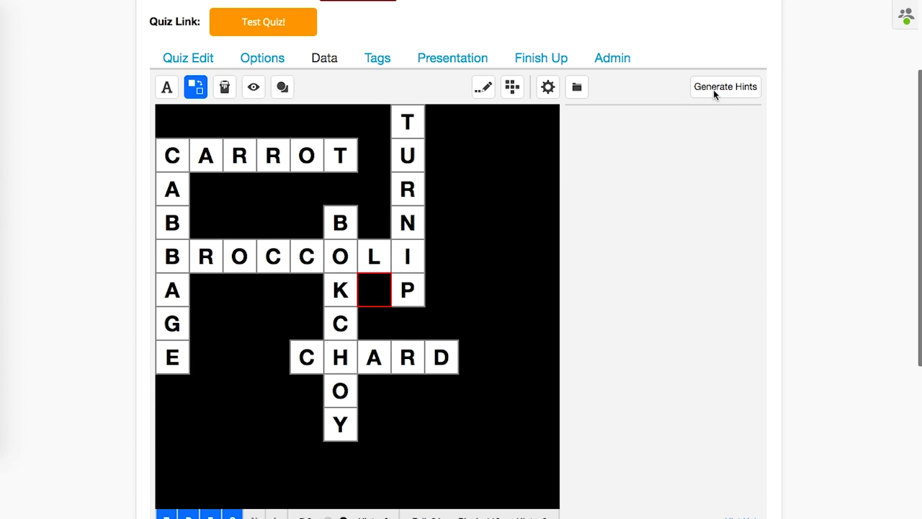
{"action": "left_click", "coordinate": [713, 89]}
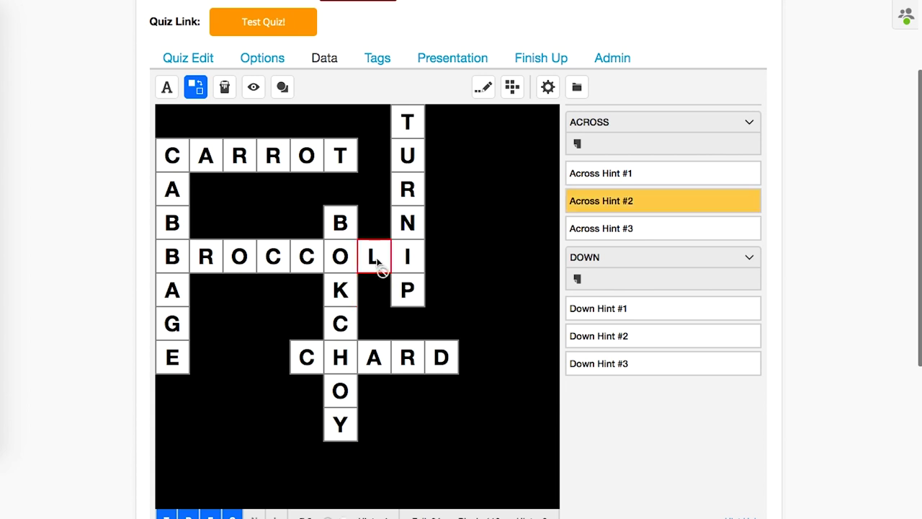
Paste definition clues into the BROCCOLI and BOK CHOY hint fields.
{"action": "left_click", "coordinate": [598, 209]}
{"action": "type", "text": "An edible green plant in the cabbage family whose large flowering head is eaten as a vegetable"}
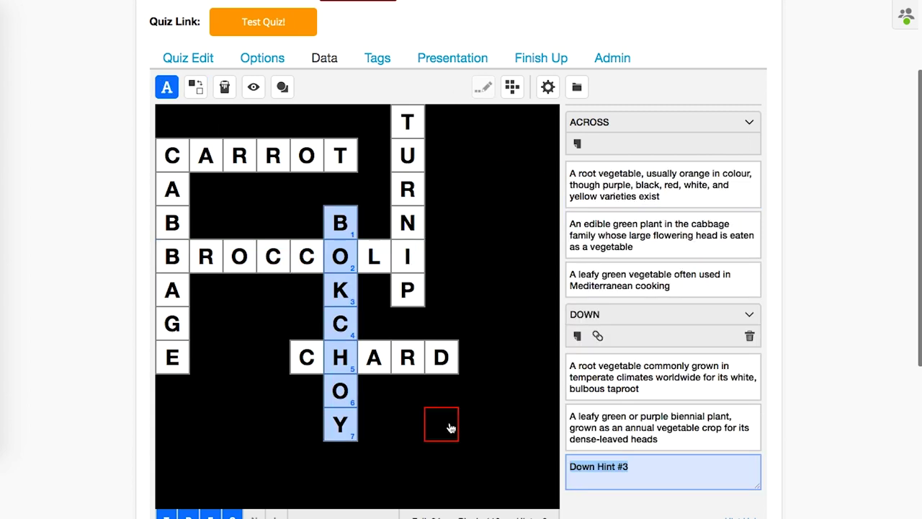
{"action": "type", "text": "A type of Chinese cabbage"}
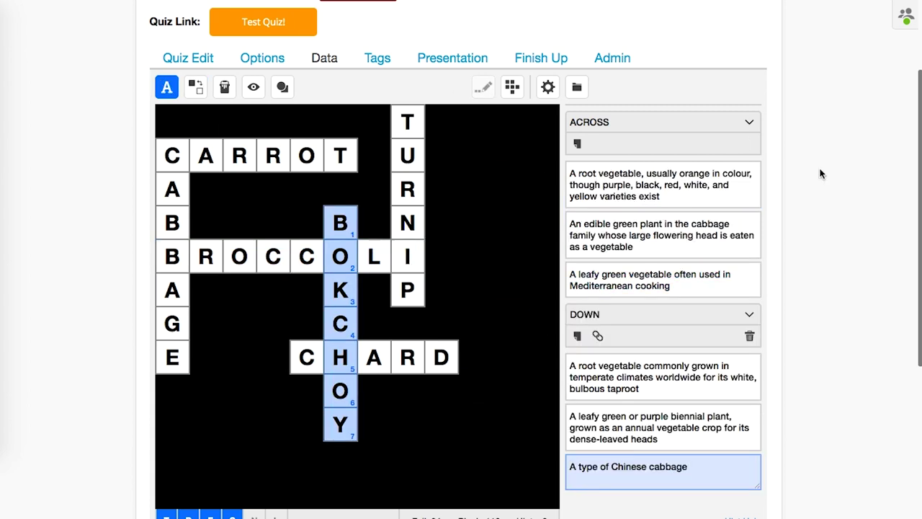
{"action": "left_click", "coordinate": [844, 152]}
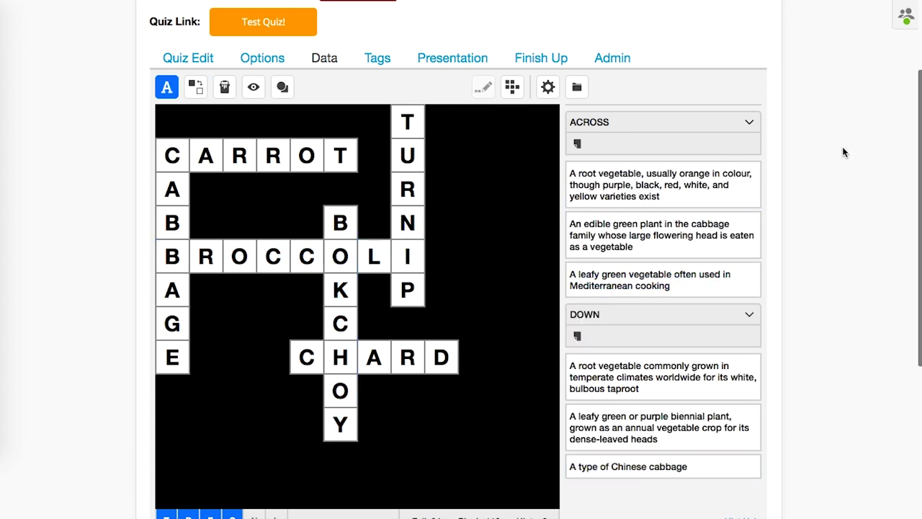
Resize the crossword grid from 12x12 to 9x10 and confirm the change.
{"action": "left_click", "coordinate": [554, 95]}
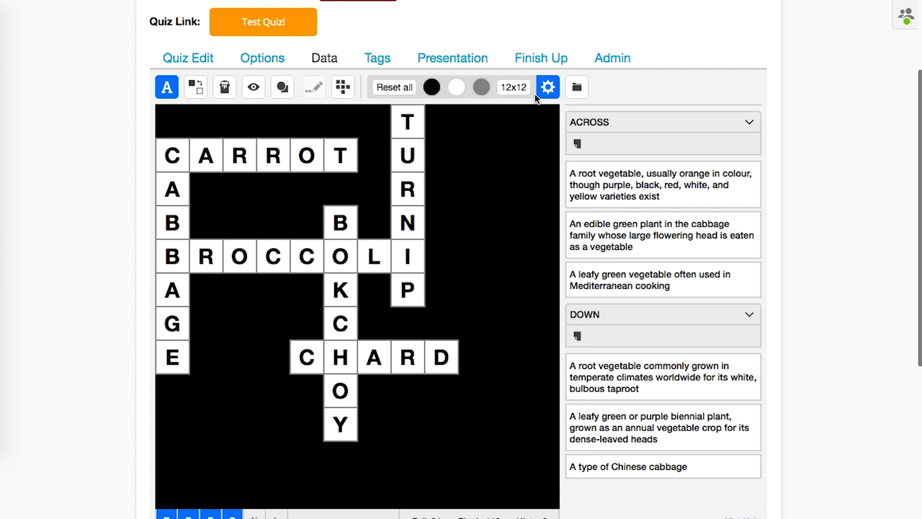
{"action": "double_click", "coordinate": [528, 88]}
{"action": "type", "text": "9x10"}
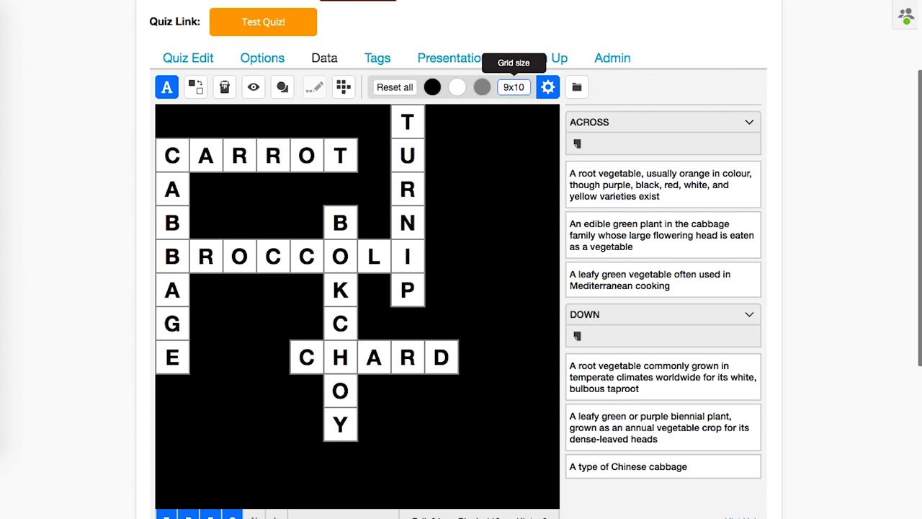
{"action": "key", "text": "Return"}
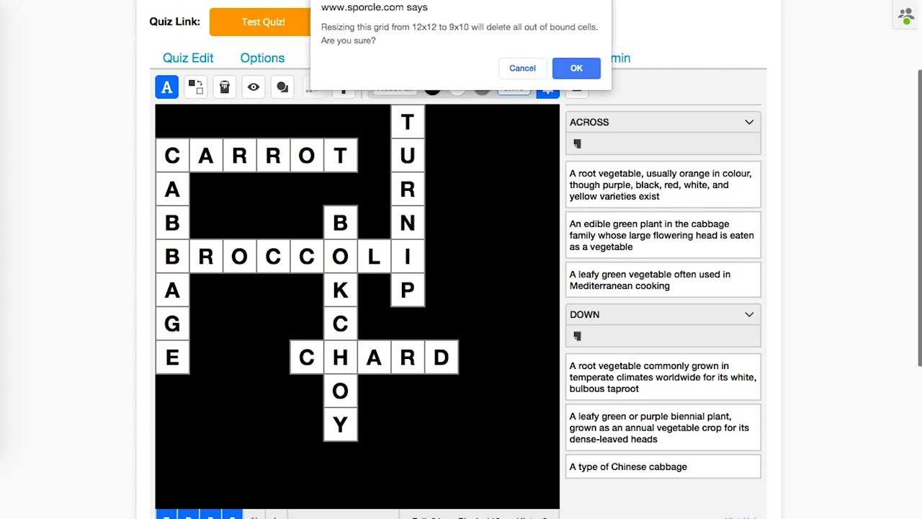
{"action": "key", "text": "Return"}
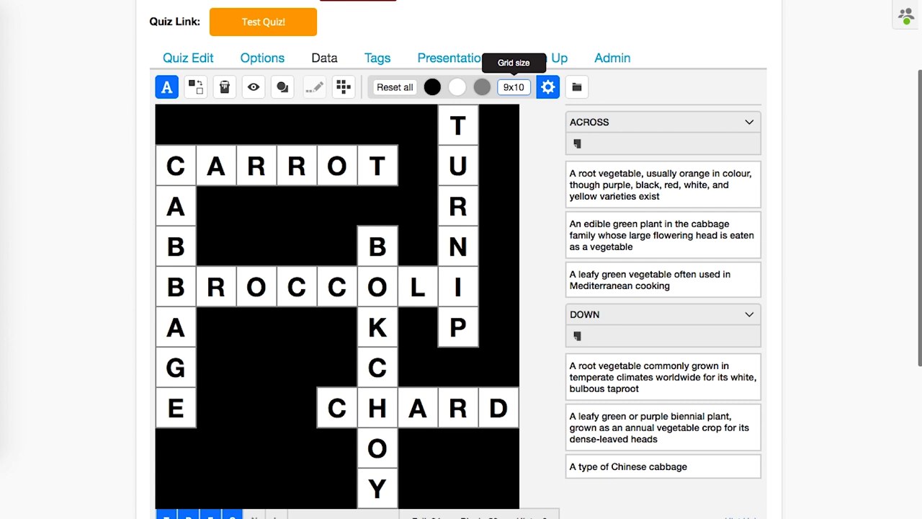
{"action": "left_click", "coordinate": [674, 54]}
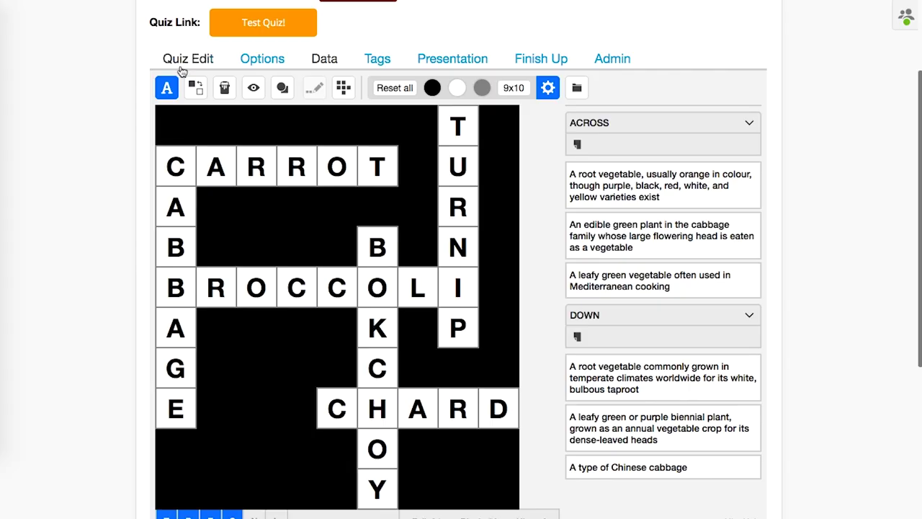
Paste the vegetable photo's imgur address as the Quiz Image URL and save.
{"action": "left_click", "coordinate": [183, 69]}
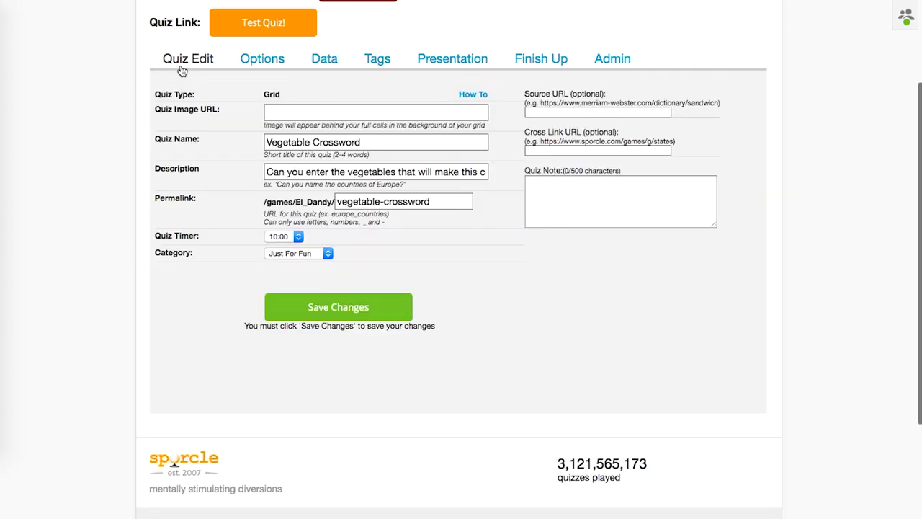
{"action": "left_click", "coordinate": [305, 115]}
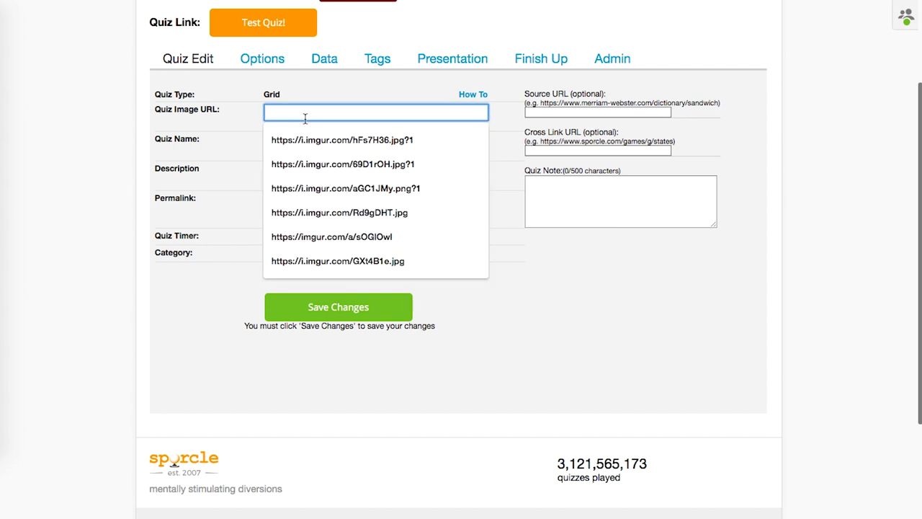
{"action": "key", "text": "super+v"}
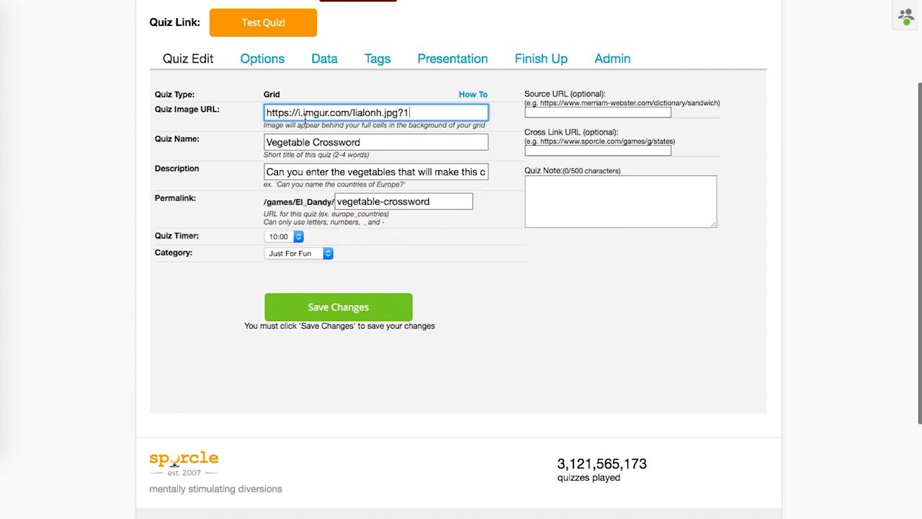
{"action": "left_click", "coordinate": [403, 315]}
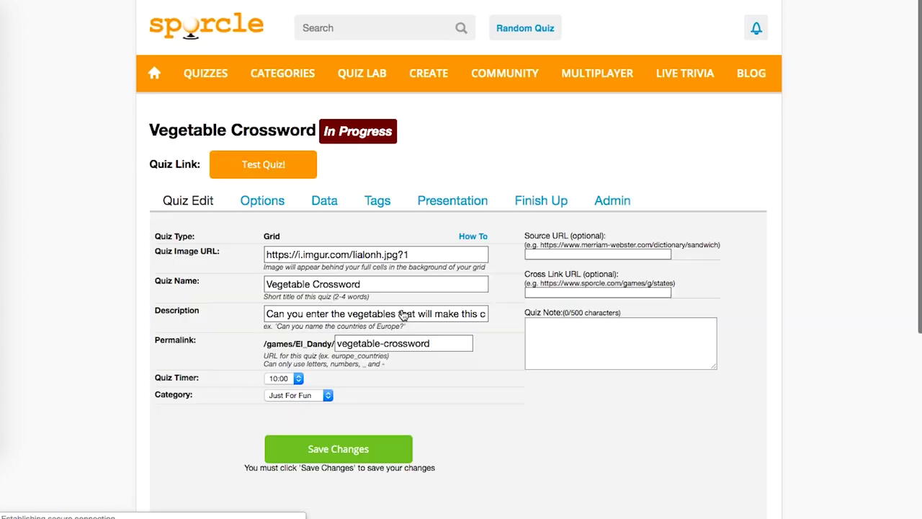
{"action": "left_click", "coordinate": [336, 203]}
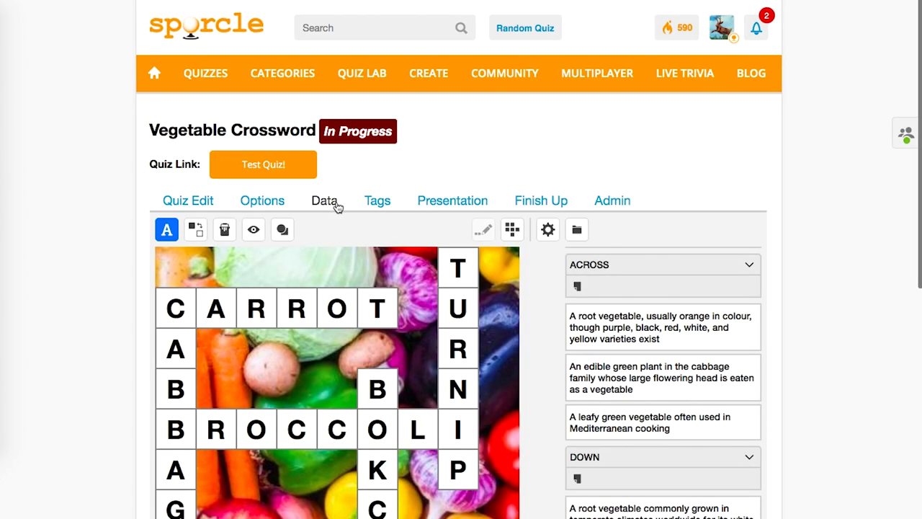
{"action": "scroll", "coordinate": [473, 243], "scroll_direction": "down", "scroll_amount": 2}
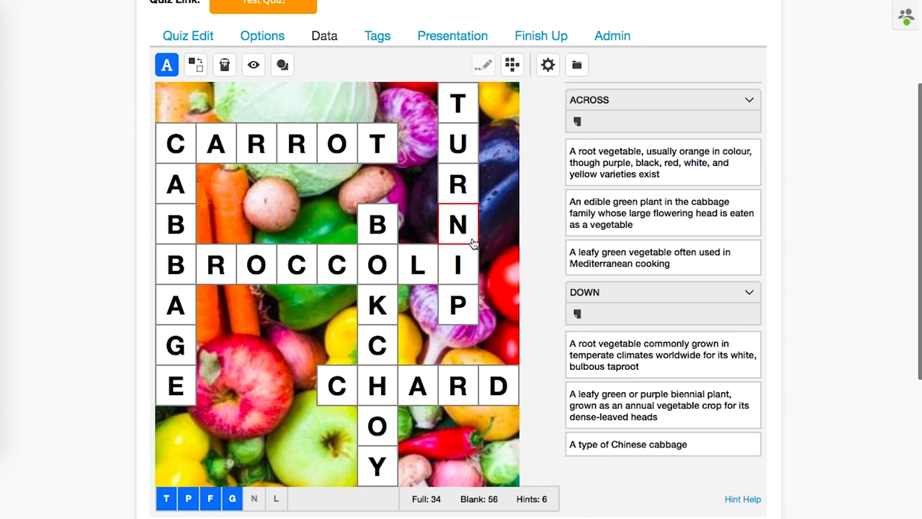
{"action": "scroll", "coordinate": [117, 83], "scroll_direction": "up", "scroll_amount": 1}
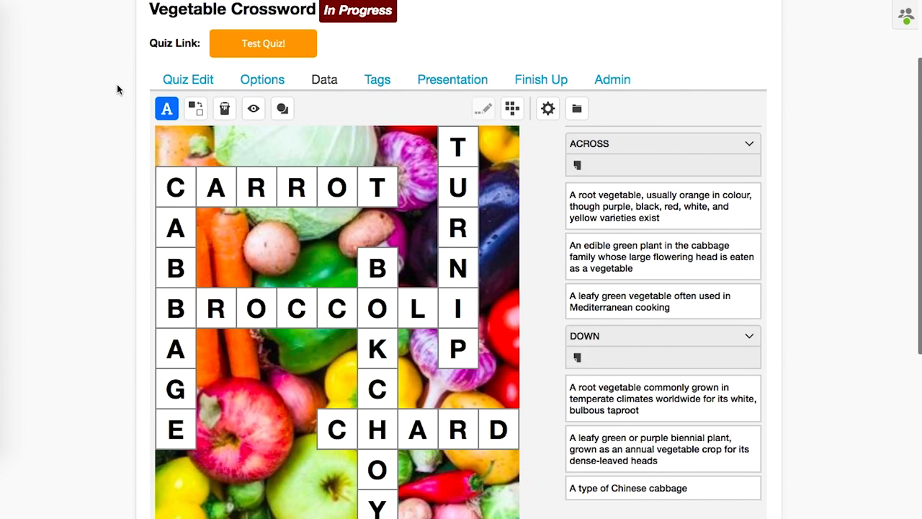
Launch the test version of Vegetable Crossword and scroll down to its numbered grid.
{"action": "left_click", "coordinate": [273, 33]}
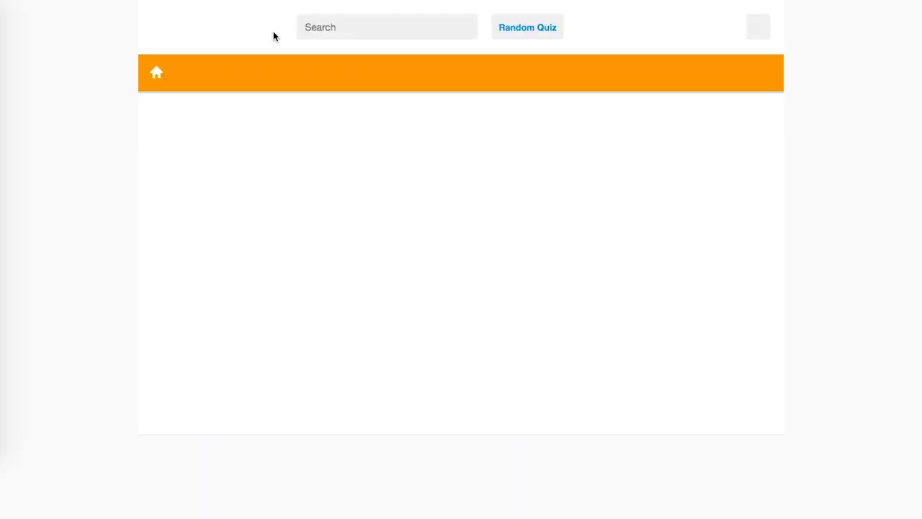
{"action": "scroll", "coordinate": [273, 31], "scroll_direction": "down", "scroll_amount": 4}
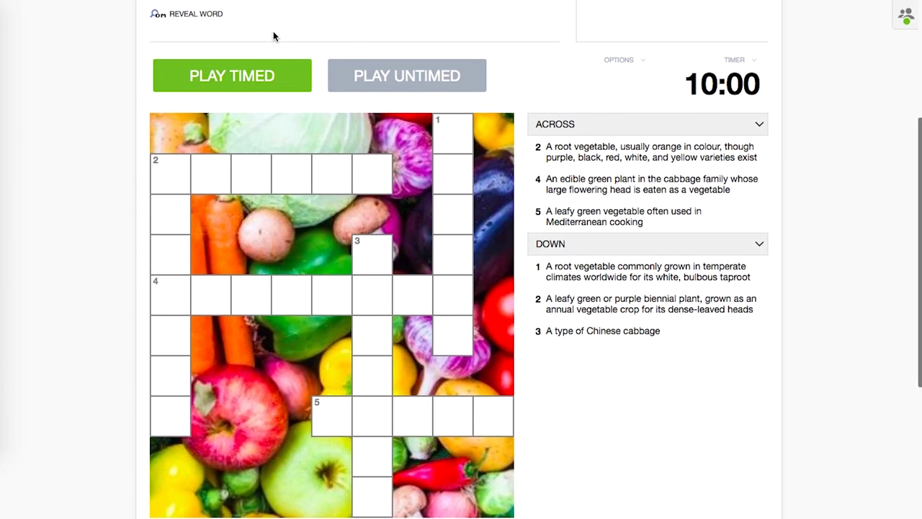
{"action": "scroll", "coordinate": [273, 30], "scroll_direction": "down", "scroll_amount": 1}
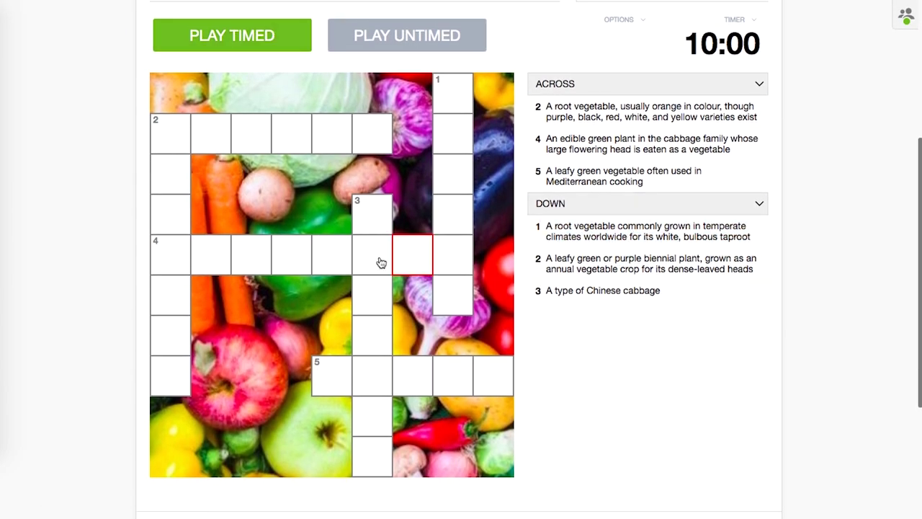